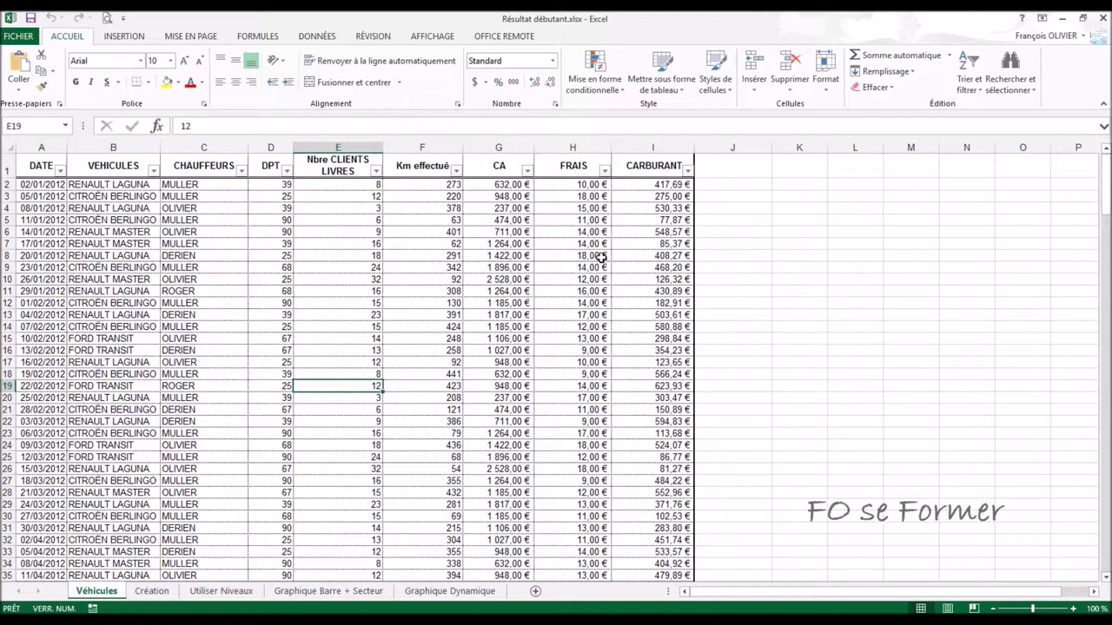
- On the Graphique Dynamique sheet, build a table of VEHICULES, CHAUFFEURS, Km effectué and CARBURANT
click(440, 592)
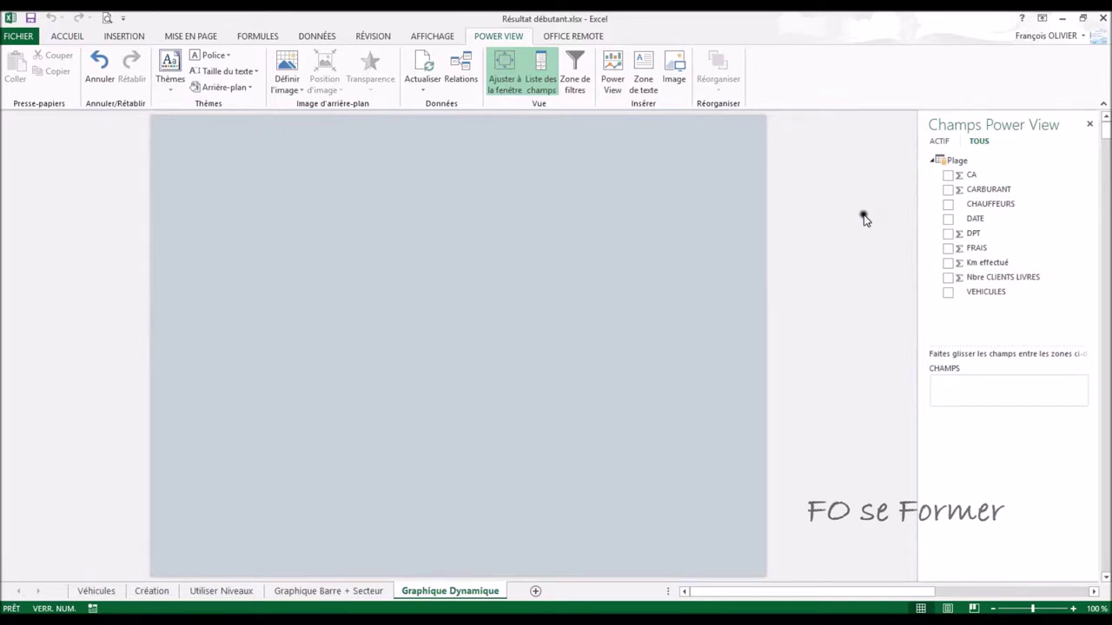
drag(967, 292, 947, 391)
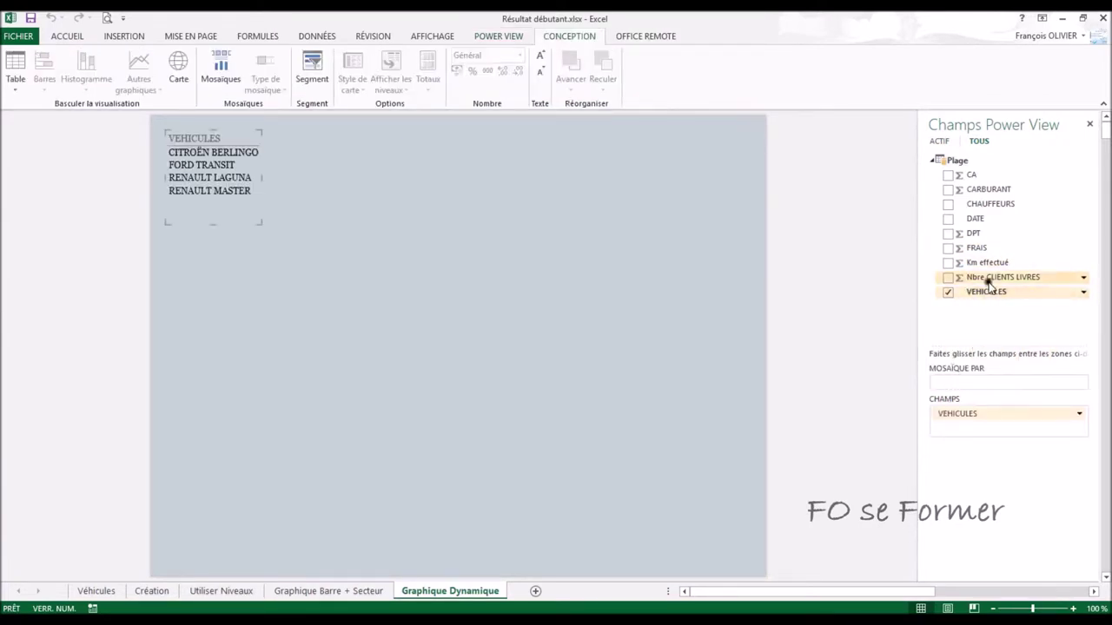
drag(955, 205, 945, 431)
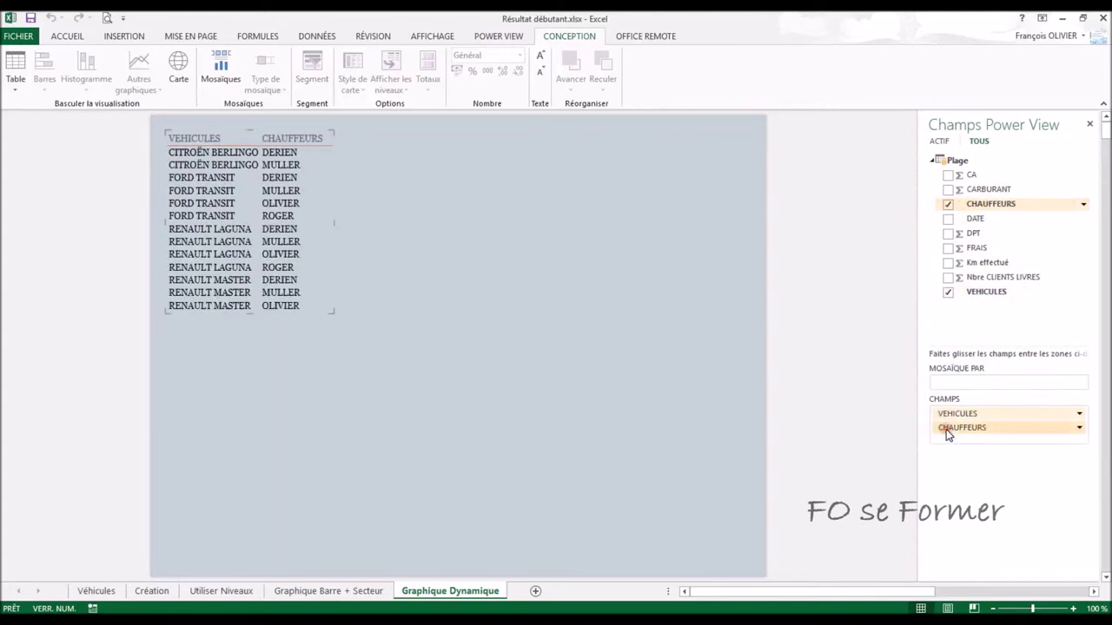
drag(997, 264, 951, 441)
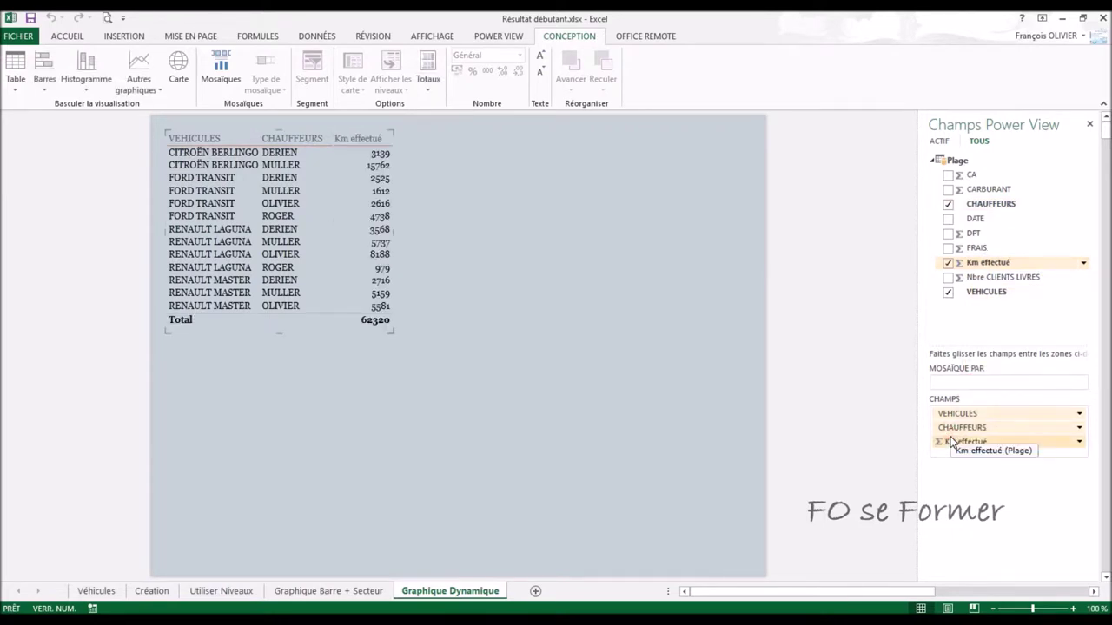
drag(980, 190, 955, 453)
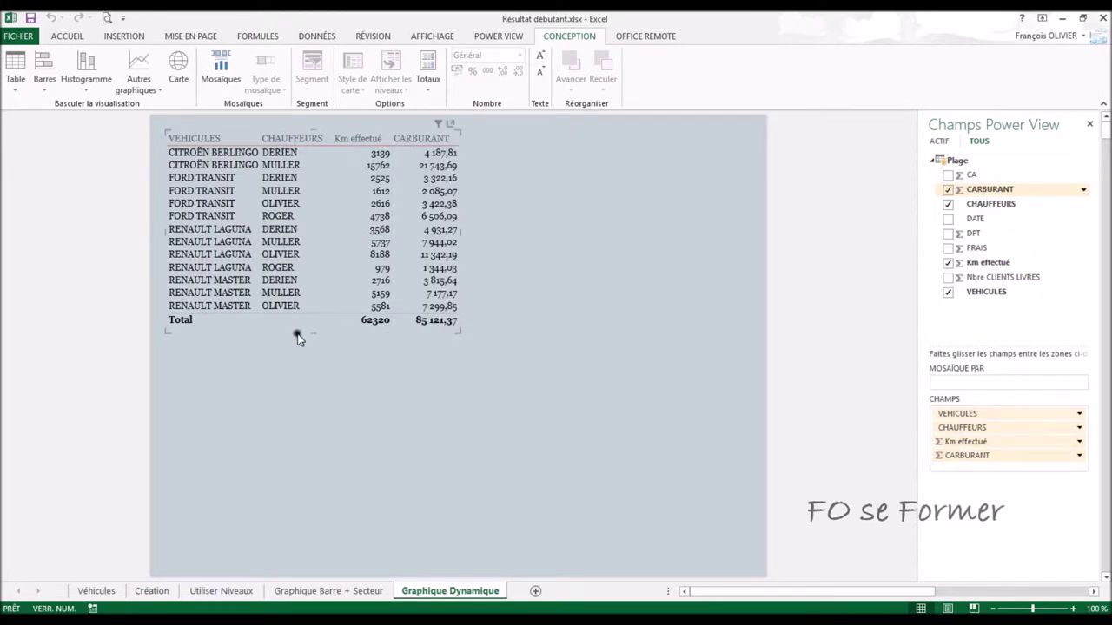
click(318, 191)
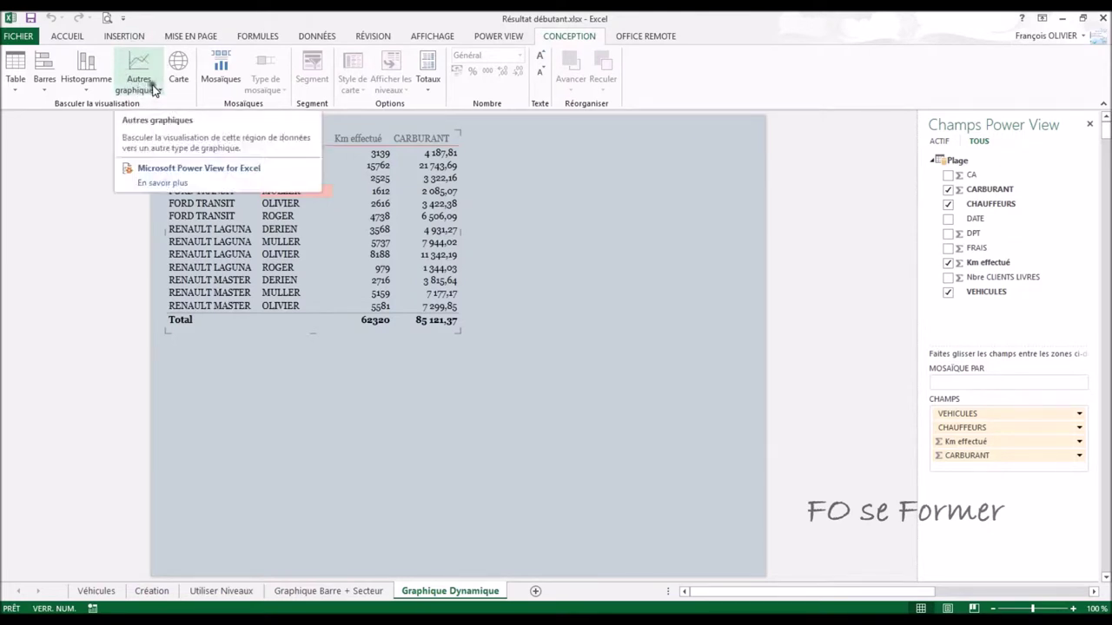
- Convert the table into a Nuage de points scatter chart and enlarge it
click(152, 88)
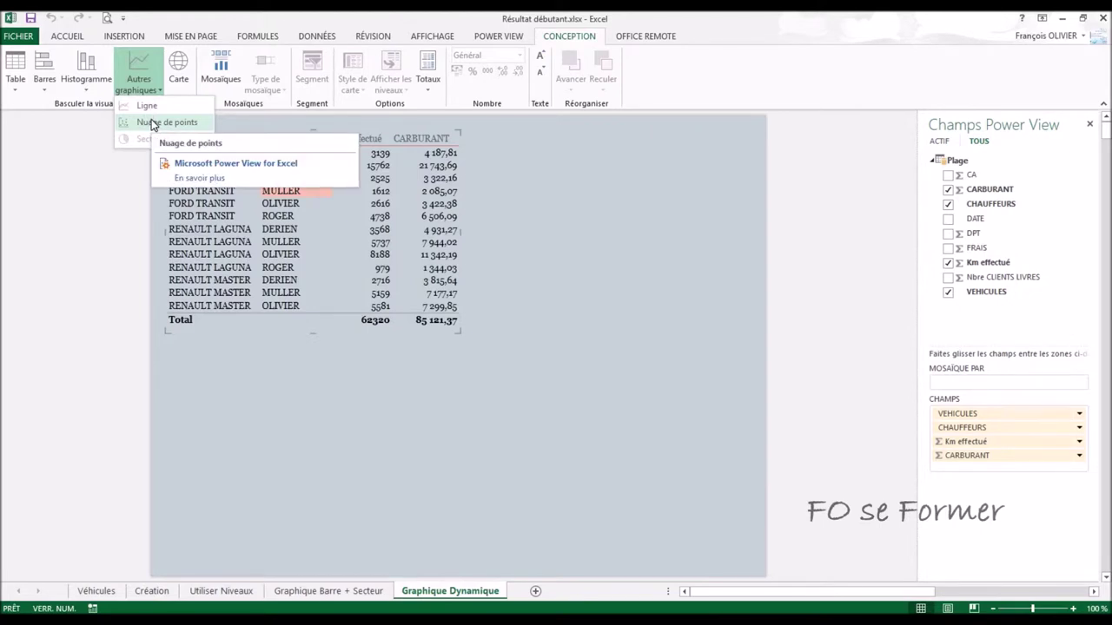
click(153, 123)
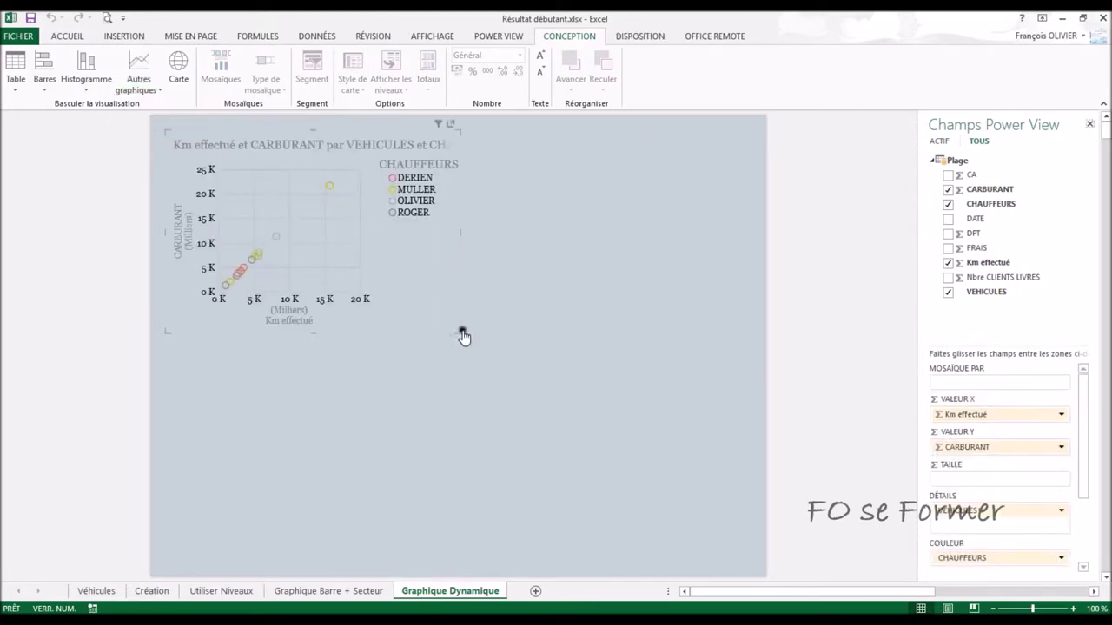
mouse_move(460, 331)
mouse_down()
mouse_move(598, 367)
mouse_move(727, 379)
mouse_up()
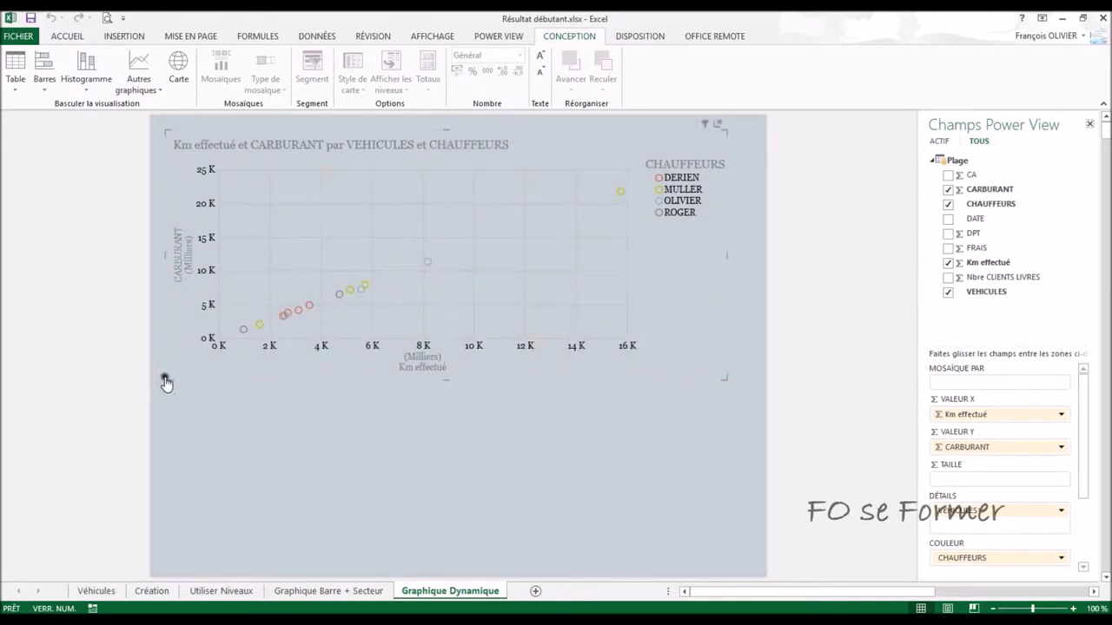
- Stretch the scatter chart down, left and right to nearly the full canvas width
drag(166, 378, 148, 415)
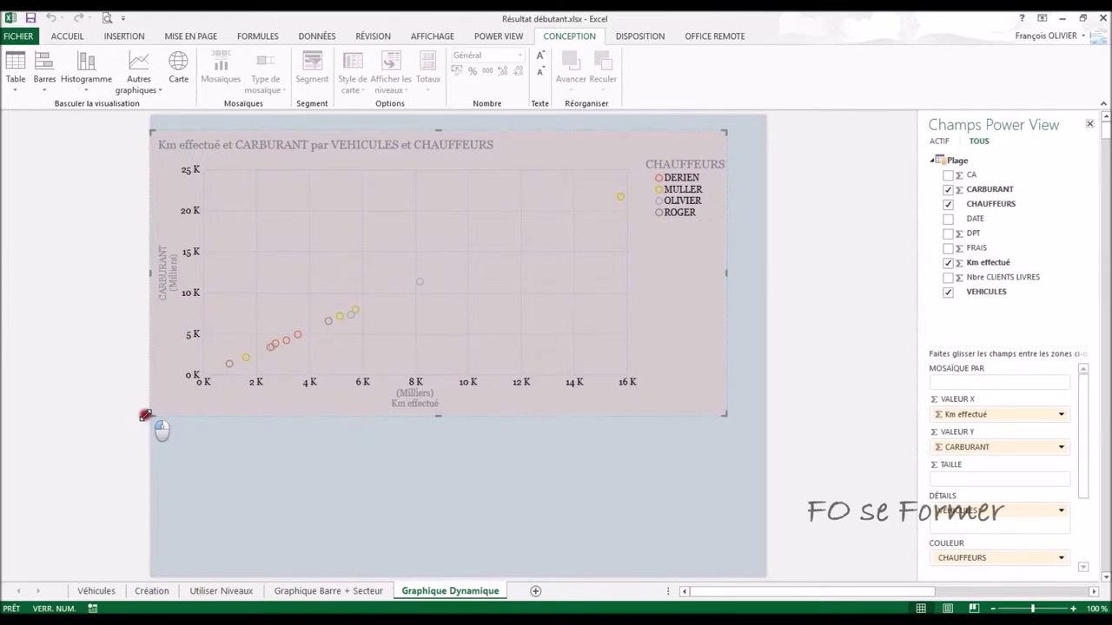
drag(720, 412, 767, 409)
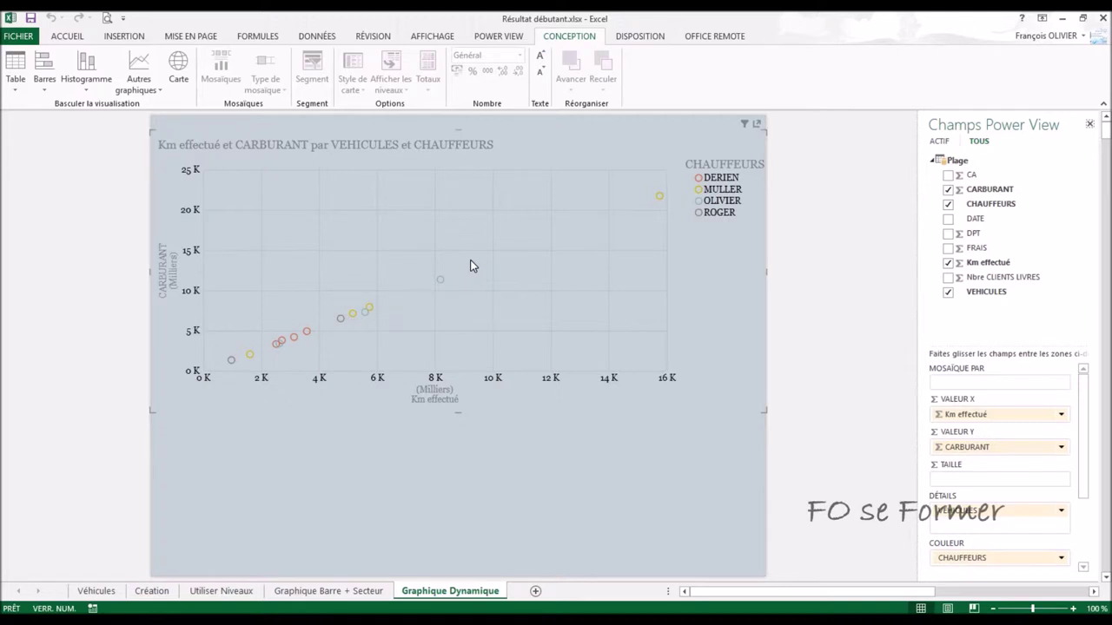
click(426, 284)
- Put FRAIS in the TAILLE box so each vehicle's bubble is sized by fees
click(975, 249)
drag(974, 250, 966, 478)
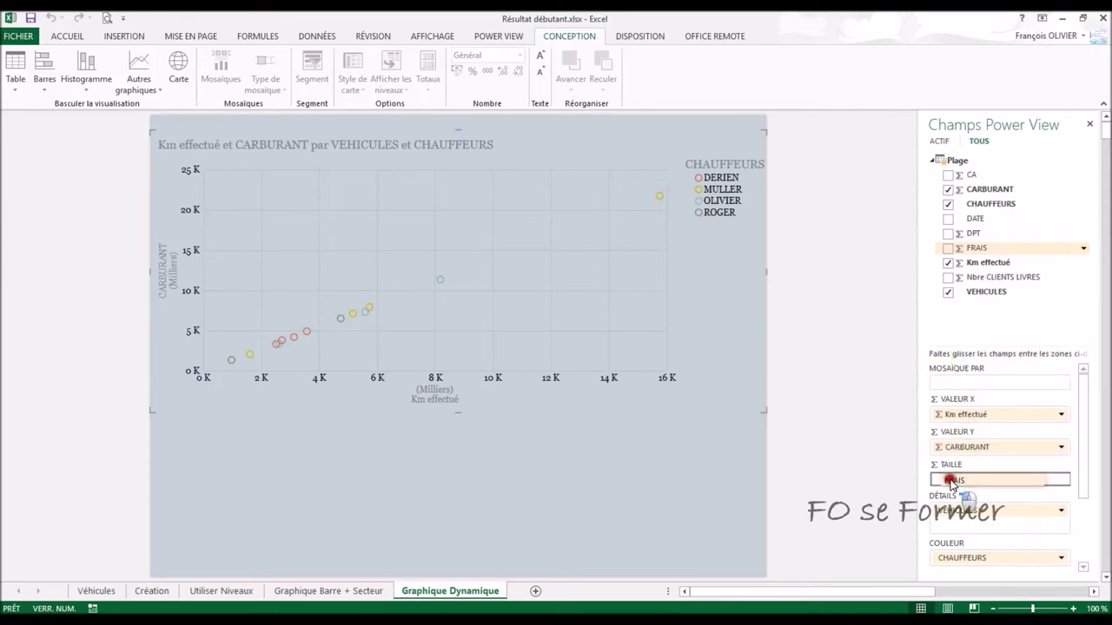
drag(966, 477, 945, 480)
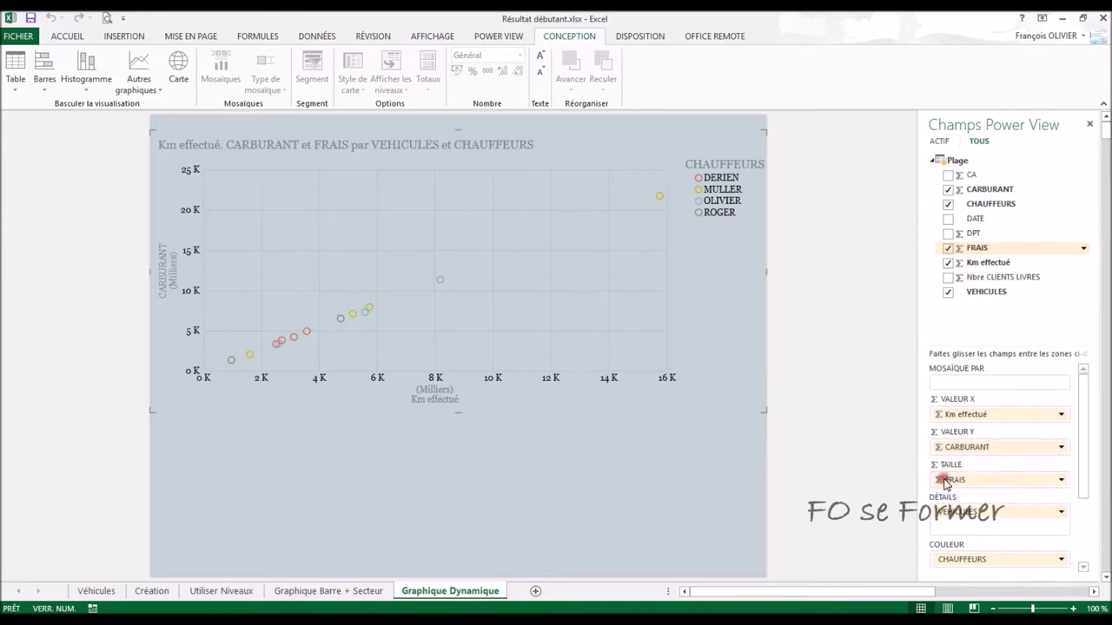
drag(945, 480, 944, 479)
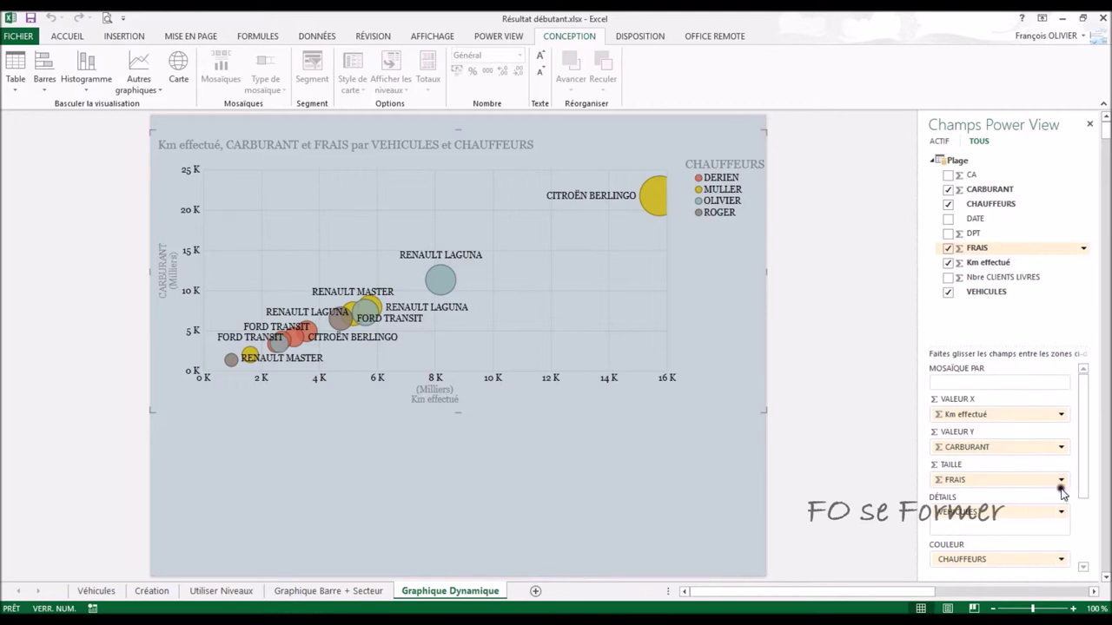
drag(1082, 479, 1085, 550)
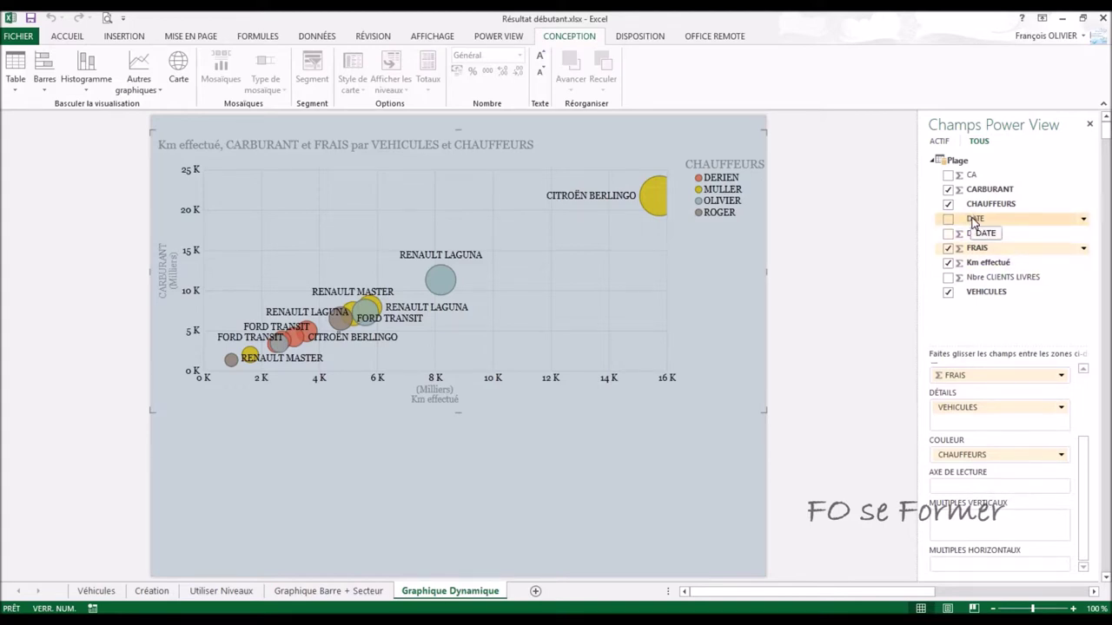
drag(972, 223, 945, 489)
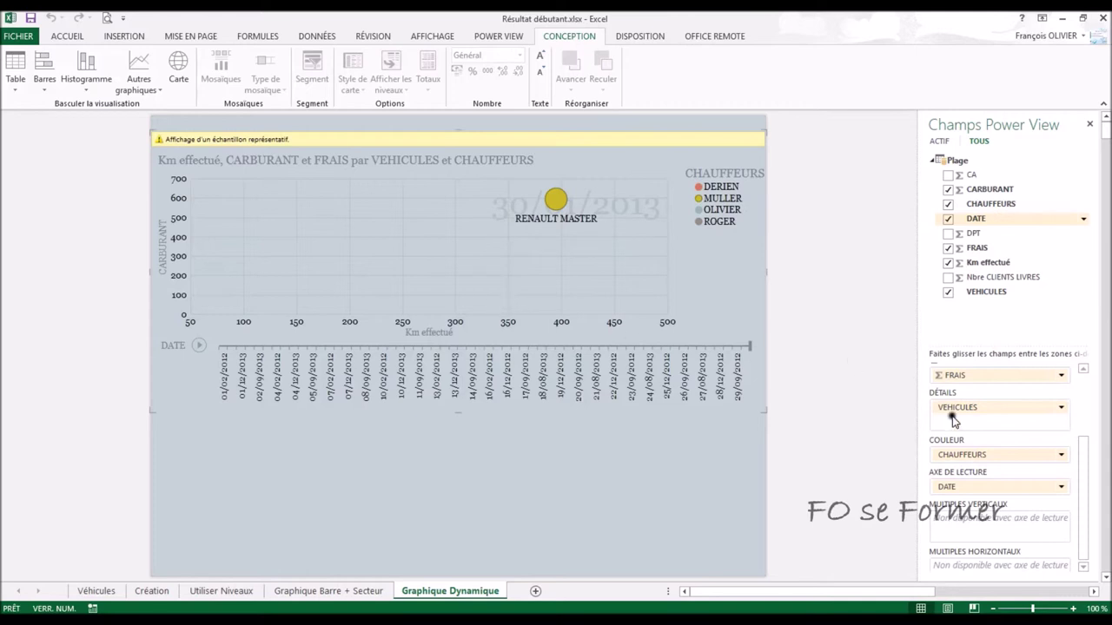
drag(970, 488, 984, 330)
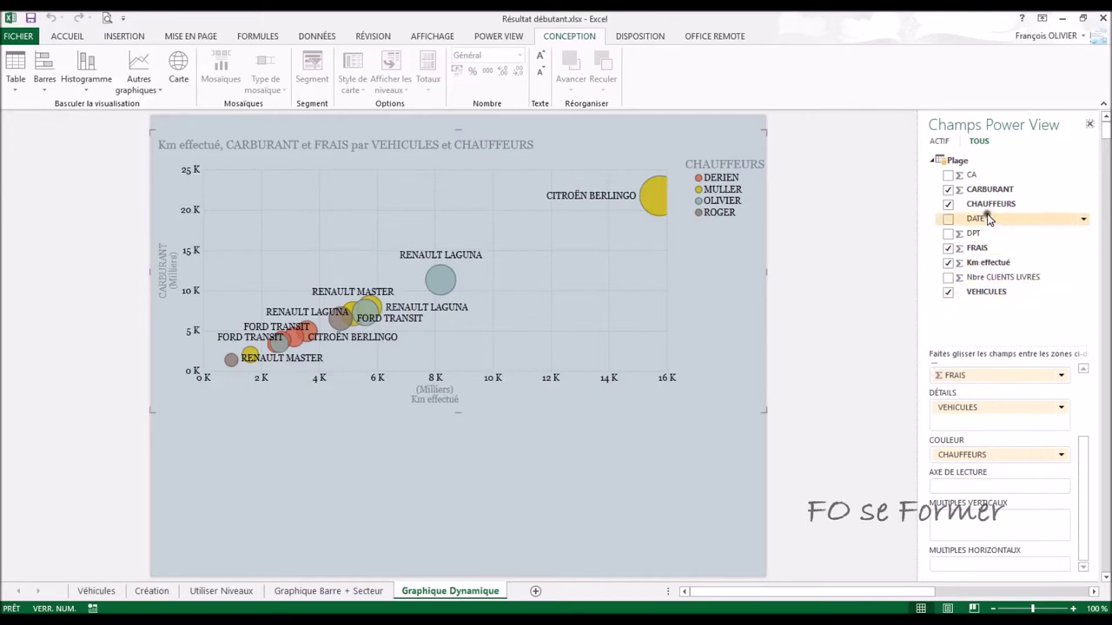
drag(988, 209, 970, 489)
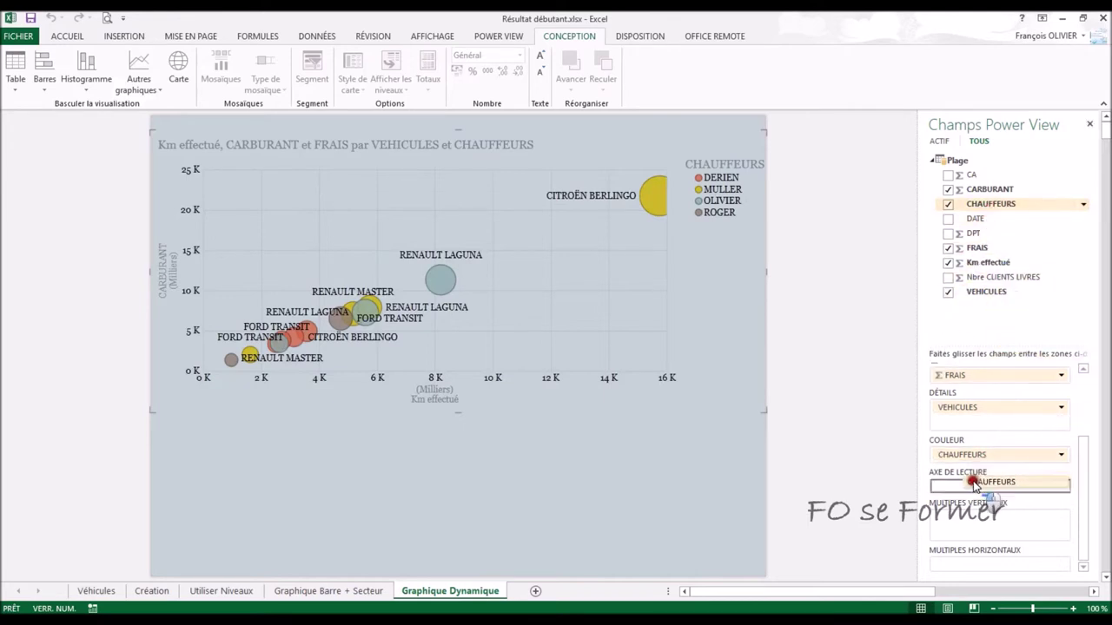
- Place CHAUFFEURS in the AXE DE LECTURE box as the chart's play axis
drag(970, 489, 971, 489)
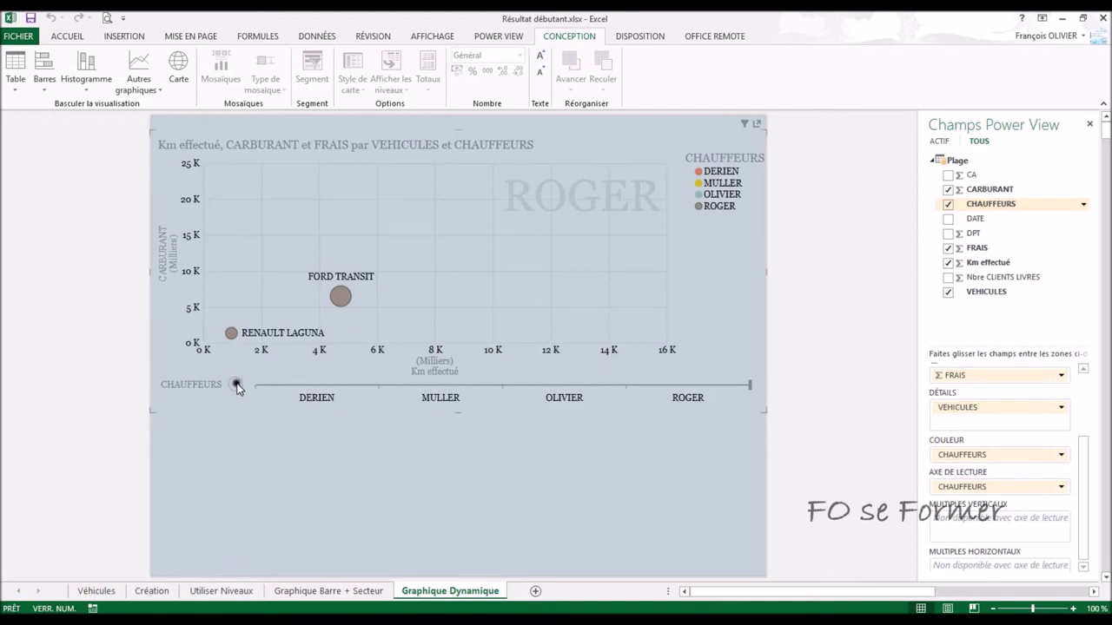
- Play the driver animation twice, then view each driver's bubbles, ending on the last driver
click(237, 385)
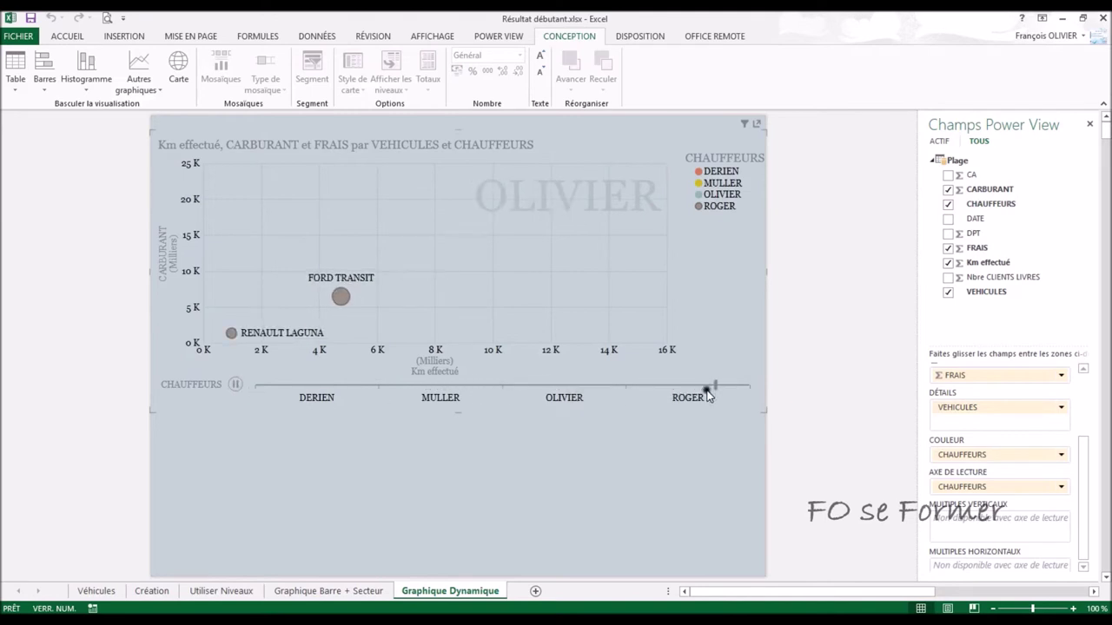
click(235, 383)
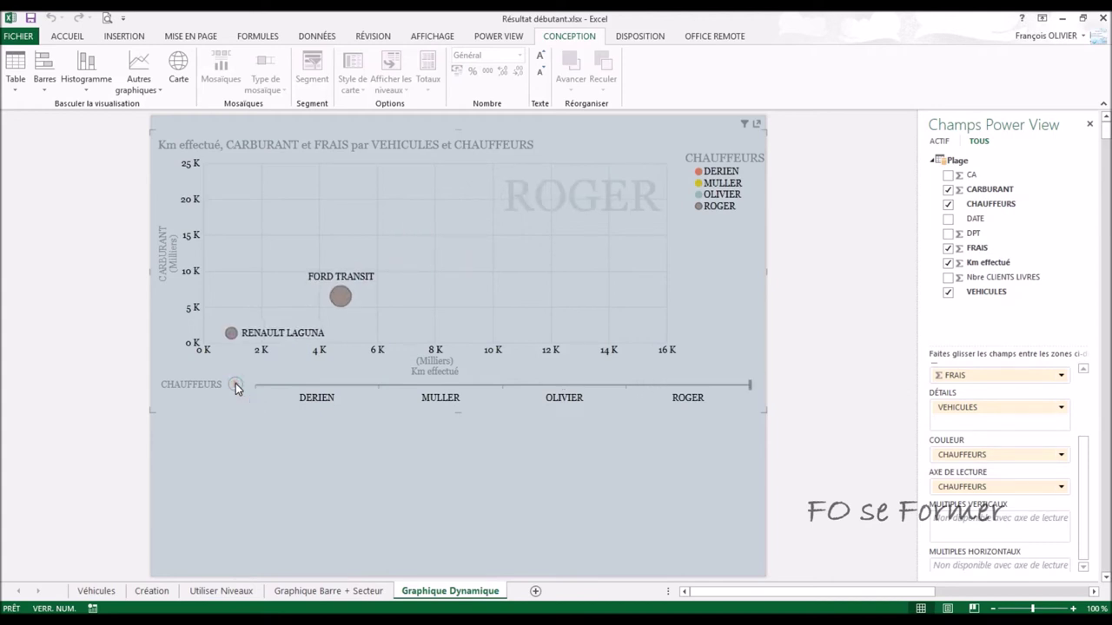
click(318, 396)
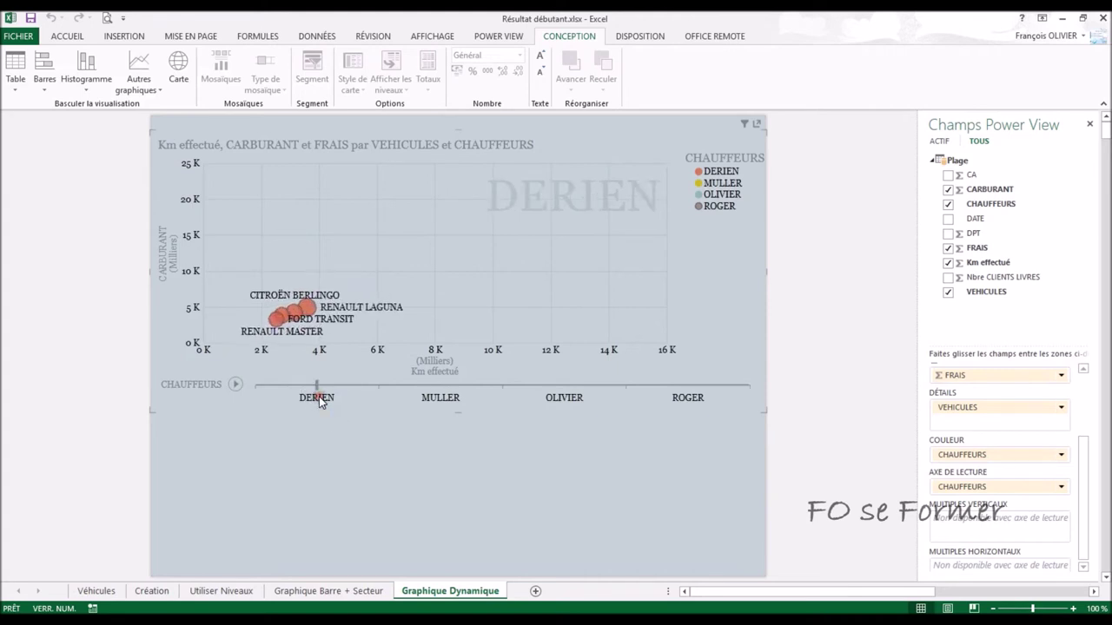
click(565, 397)
click(445, 398)
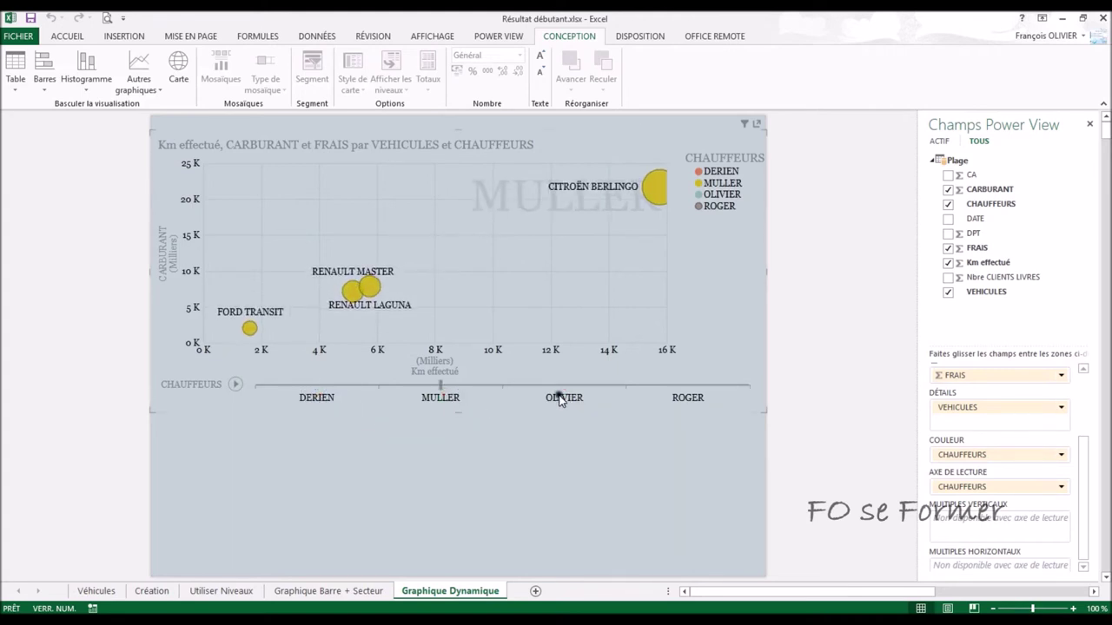
click(682, 398)
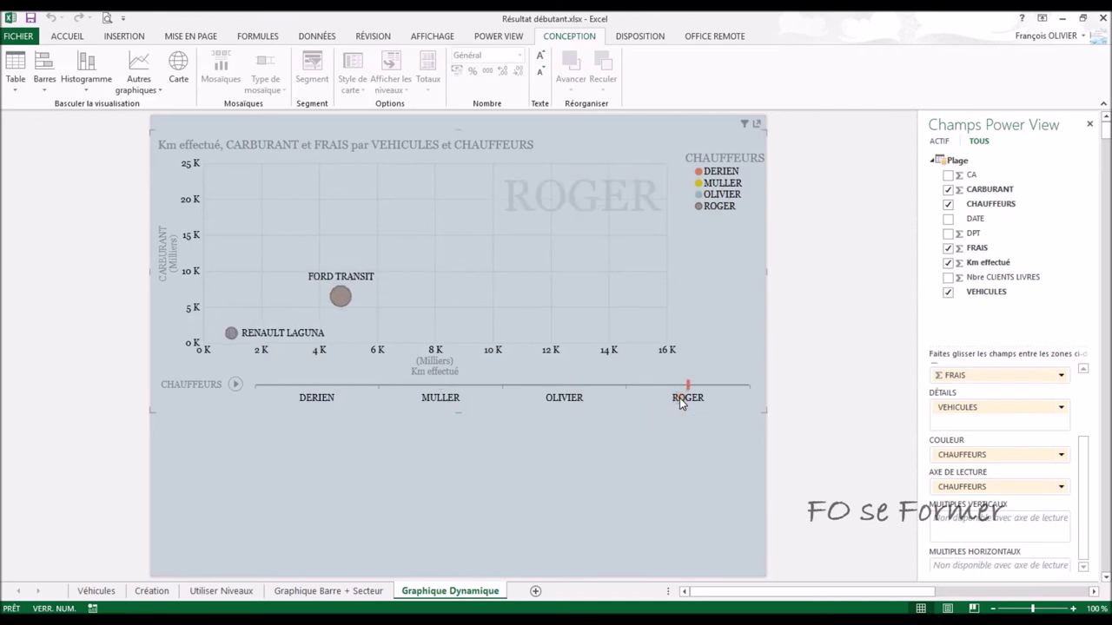